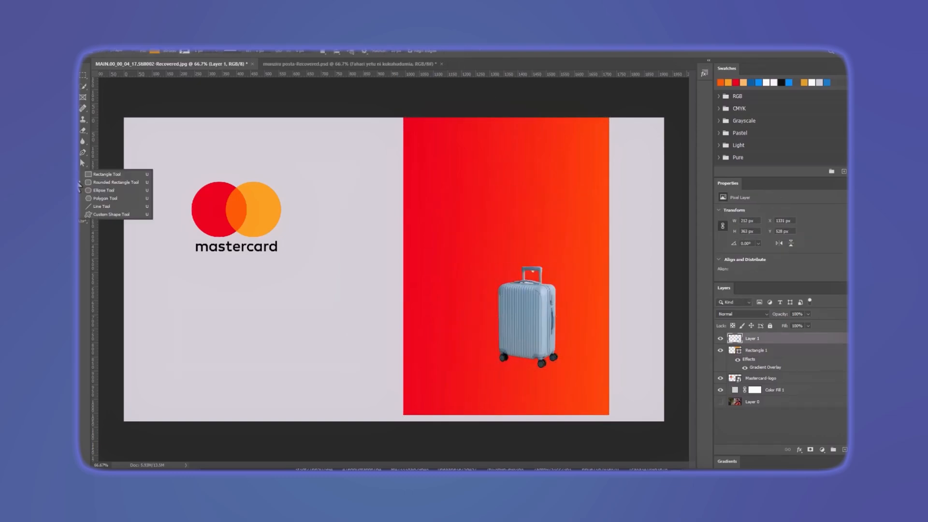
- Draw an ellipse across the upper part of the red-orange gradient rectangle
left_click(124, 172)
left_click_drag(401, 118, 646, 284)
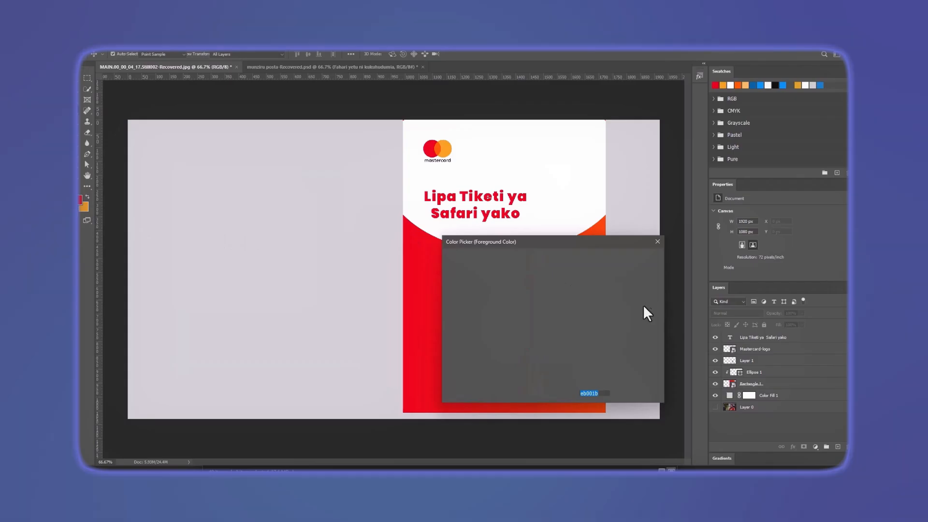
- Set the foreground color to the darker red #b6061b
mouse_move(551, 278)
left_mouse_down()
mouse_move(555, 266)
mouse_move(549, 291)
left_mouse_up()
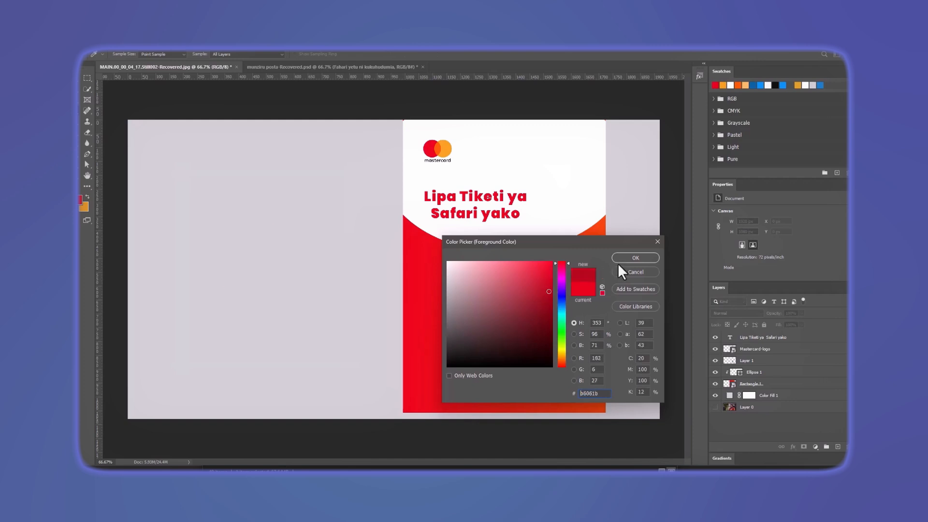
left_click(625, 260)
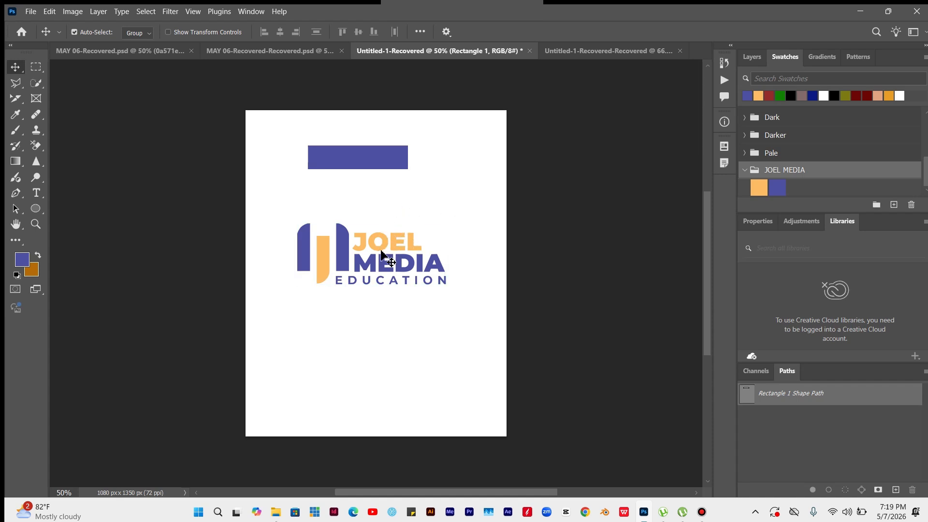
- Move the Joel Media logo slightly down on the artboard and set the foreground to the dark red recent swatch
left_click_drag(381, 251, 382, 260)
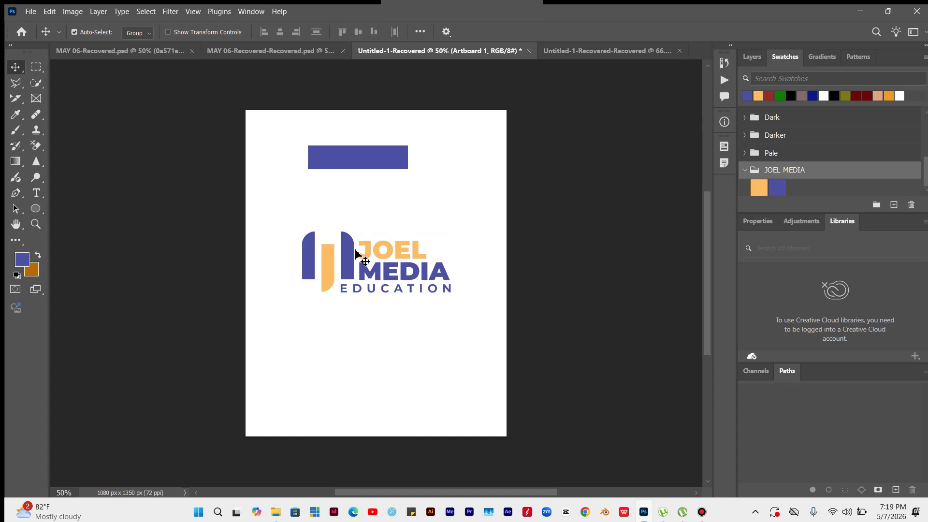
left_click(16, 116)
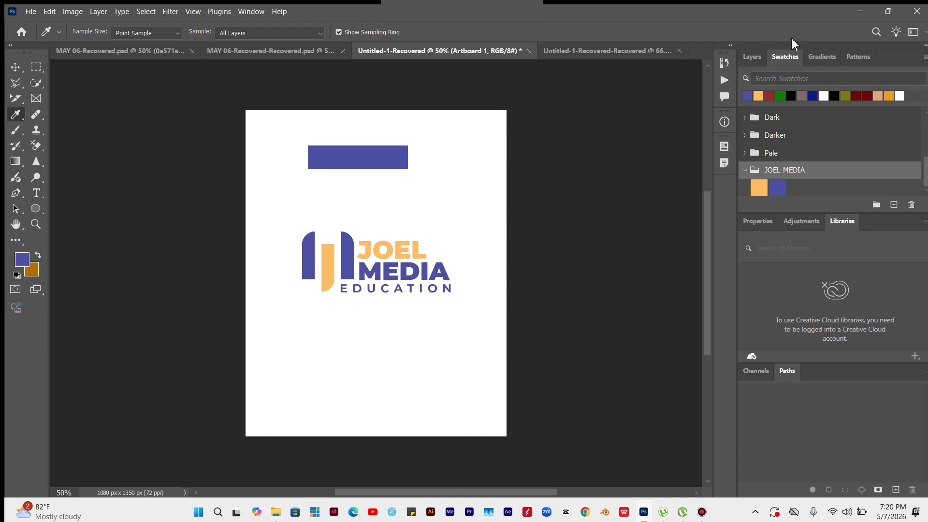
left_click(801, 96)
left_click(780, 95)
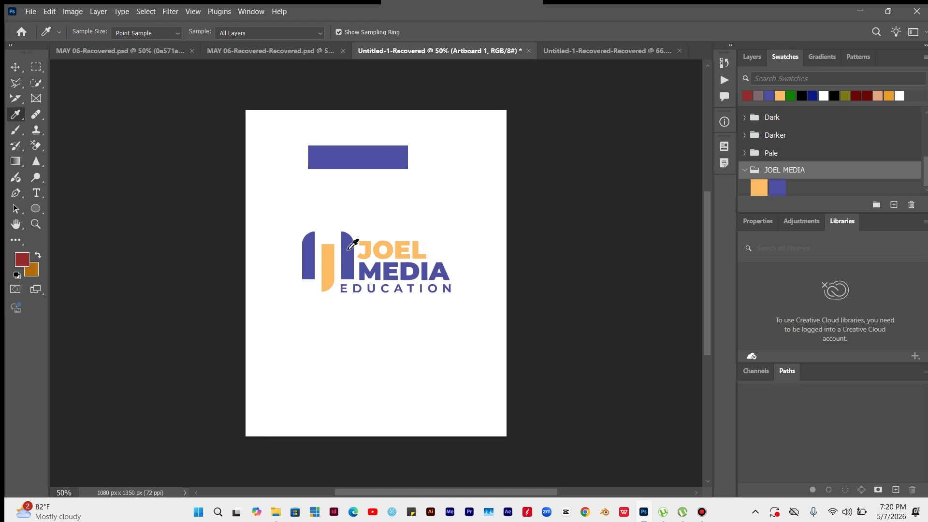
- Delete the existing JOEL MEDIA swatch group
left_click(911, 205)
left_click(447, 203)
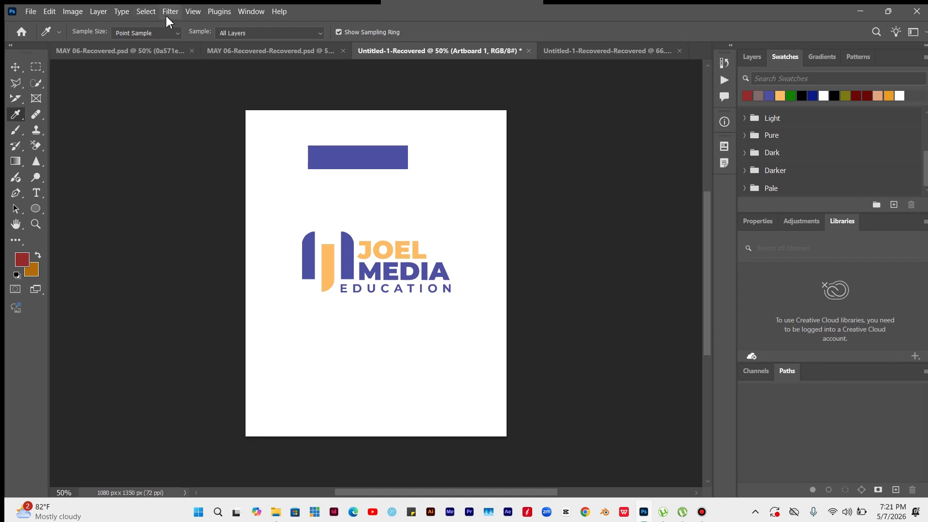
left_click(247, 13)
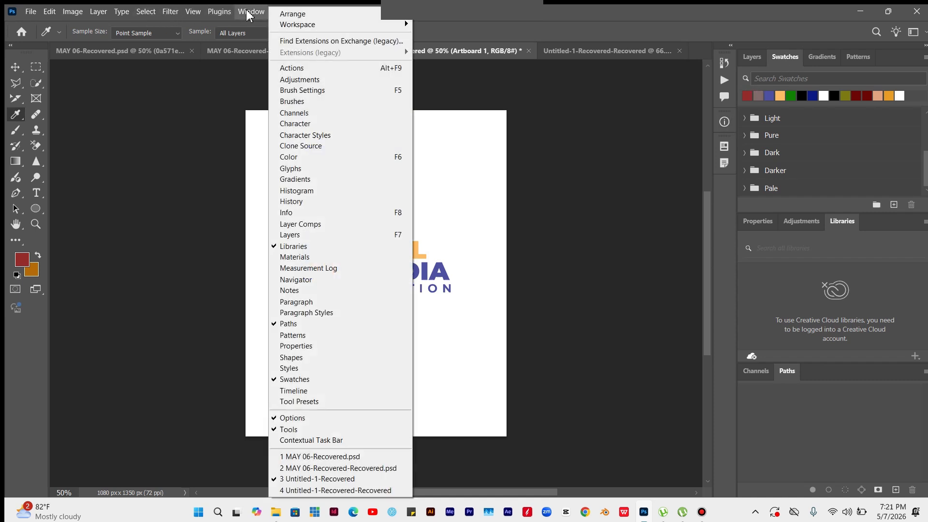
left_click(247, 13)
left_click(247, 12)
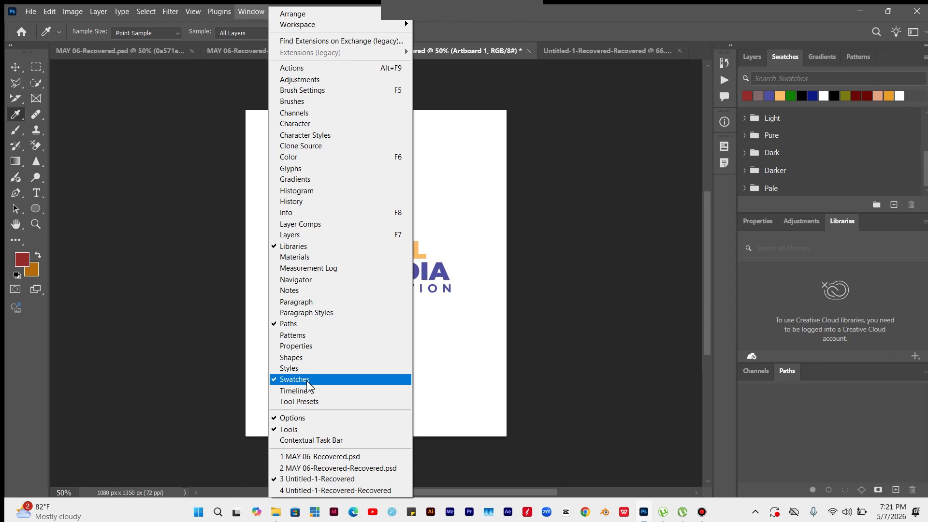
left_click(788, 64)
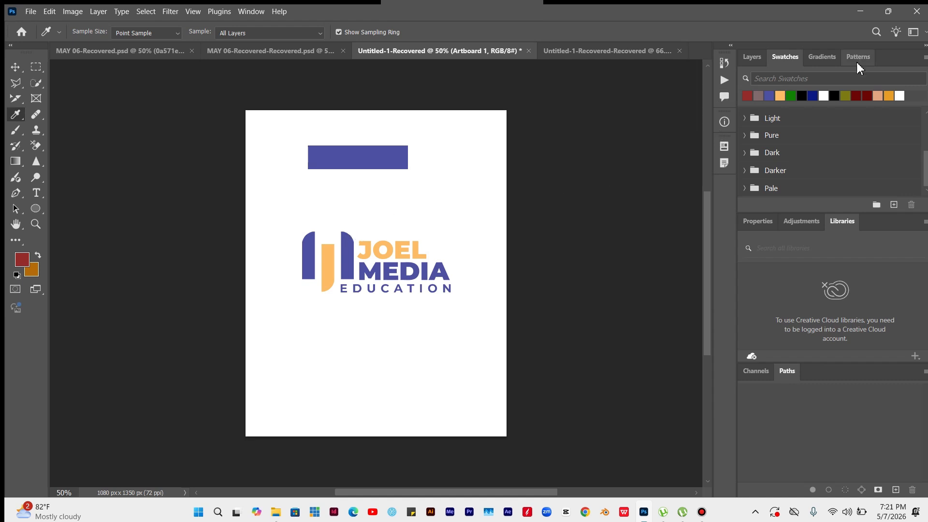
- Sample the logo's blue with the Eyedropper, followed by its yellow-orange as the foreground color
left_click(315, 239)
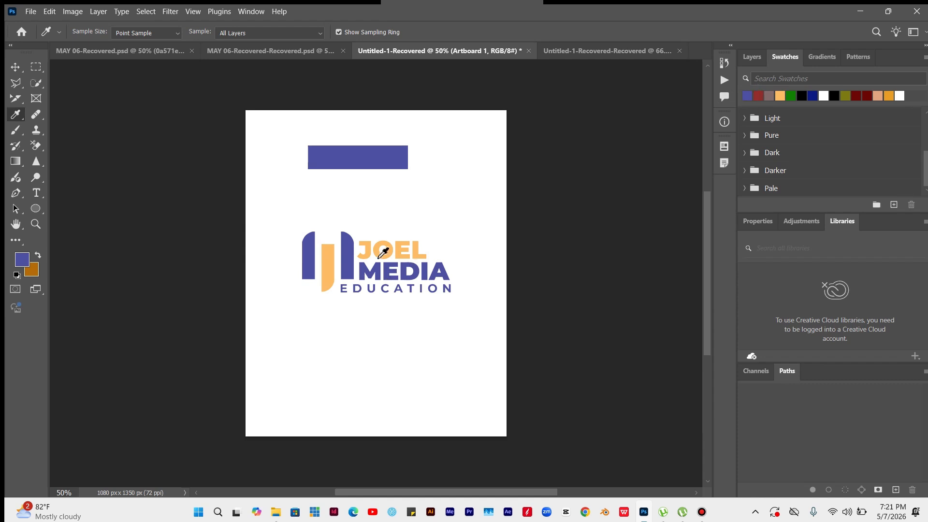
left_click(329, 254)
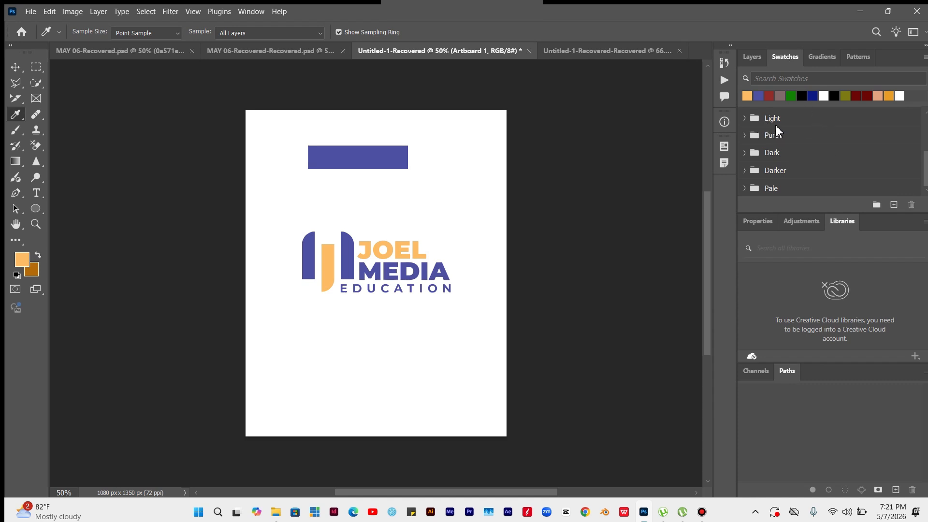
- Look through the colors in the Light, Pure and Dark swatch groups
left_click(744, 118)
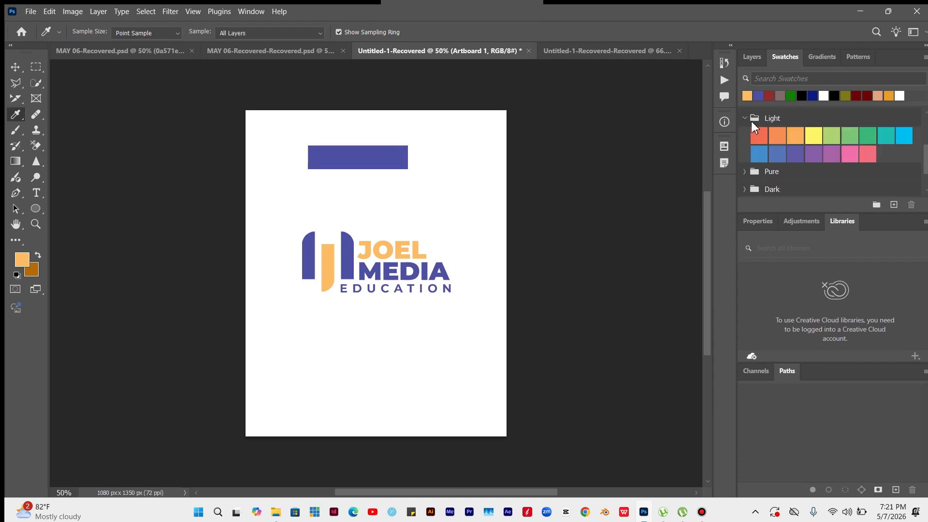
left_click(746, 118)
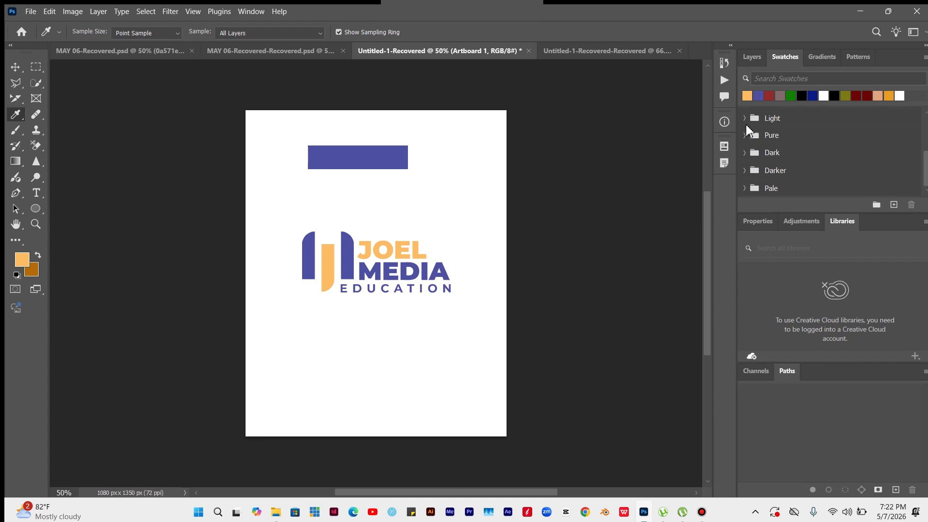
left_click(745, 136)
left_click(745, 135)
left_click(746, 152)
left_click(750, 153)
- Create a new swatch group named JOEL MEDIA directly below the Light group
left_click(796, 118)
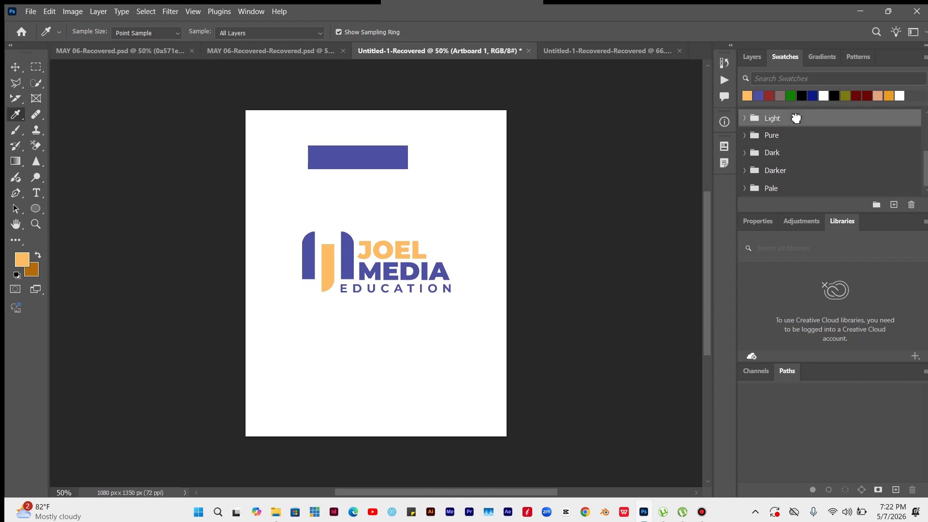
left_click(877, 204)
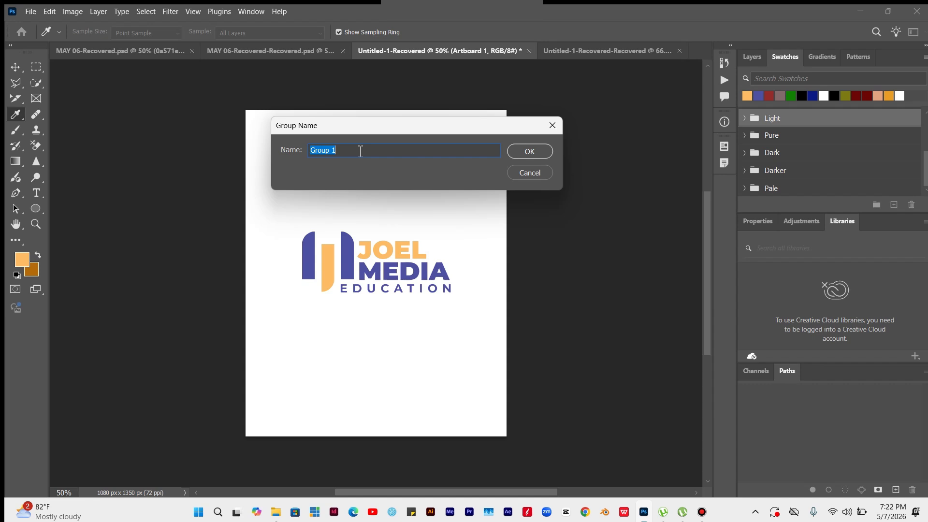
key("BackSpace")
type("J")
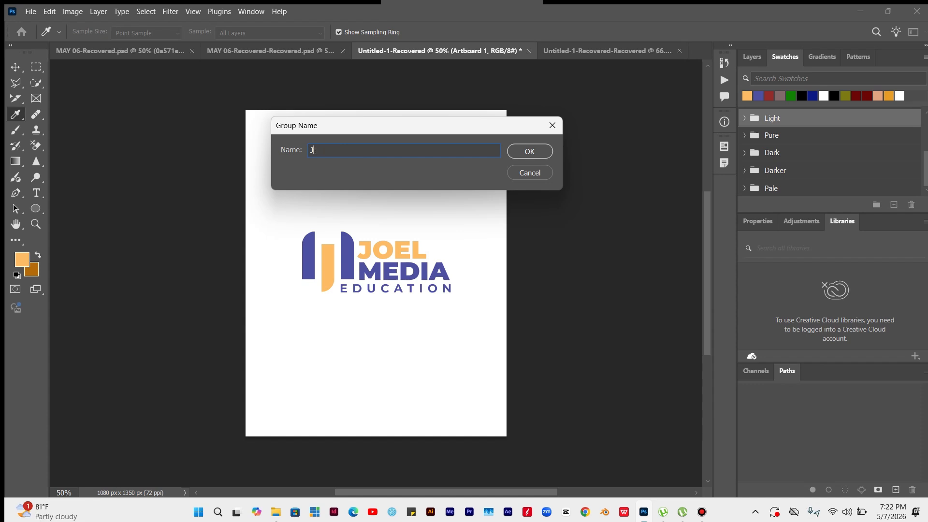
type("OEL MEDIA")
left_click(535, 151)
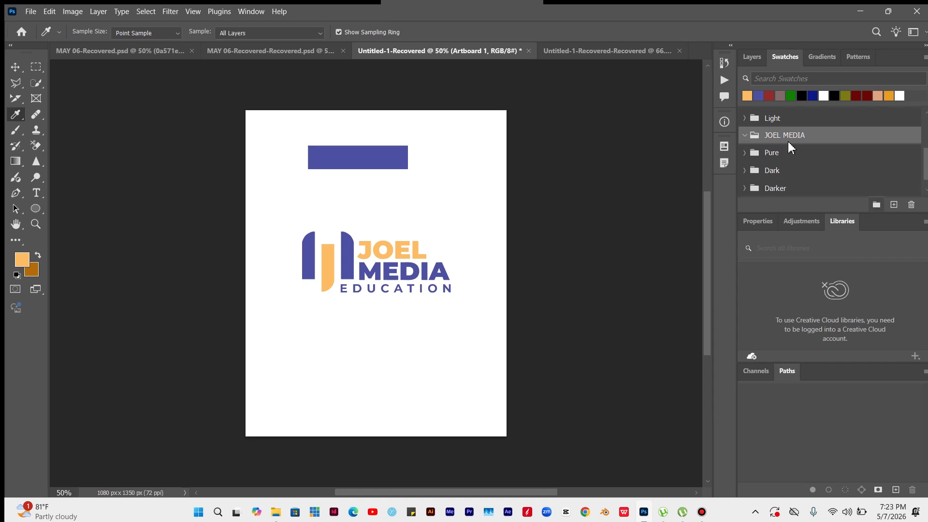
- Add the yellow-orange foreground color to the JOEL MEDIA group as a swatch named YELLOW
left_click(745, 135)
left_click(893, 208)
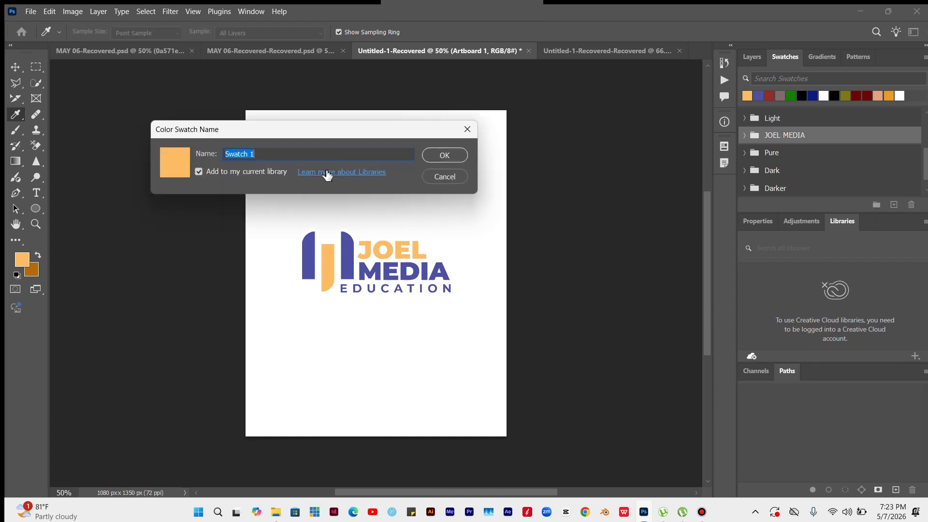
key("BackSpace")
type("YELOW")
left_click(238, 154)
type("LL")
left_click(442, 155)
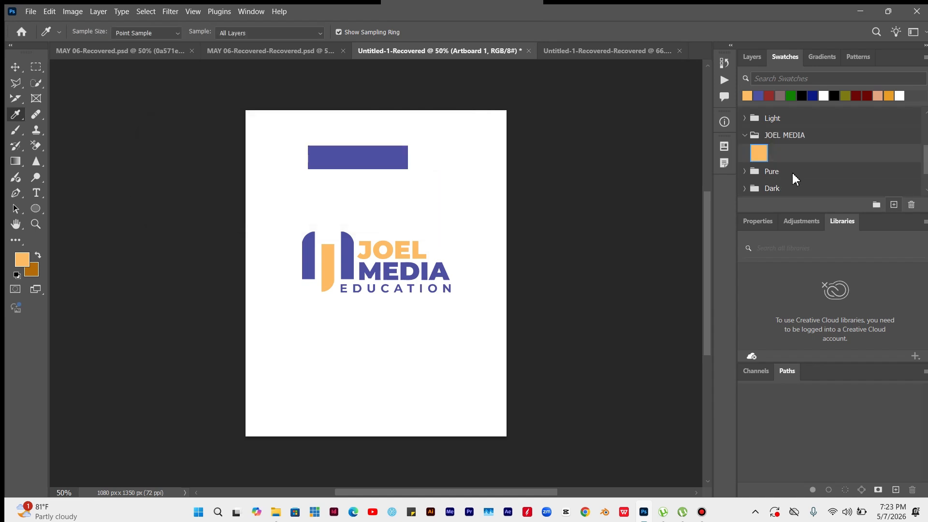
- Add the logo's blue from the recent colors to the JOEL MEDIA group as a swatch named BLUE
left_click(782, 133)
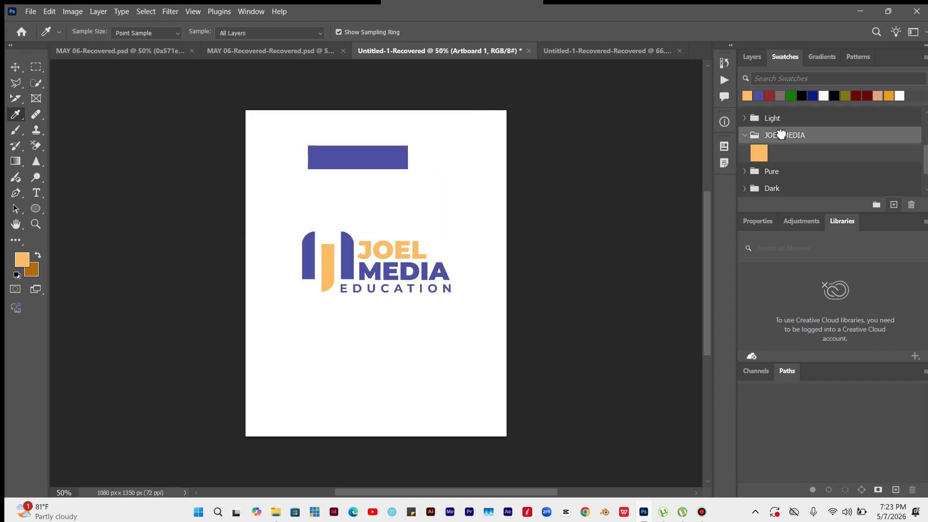
left_click(759, 95)
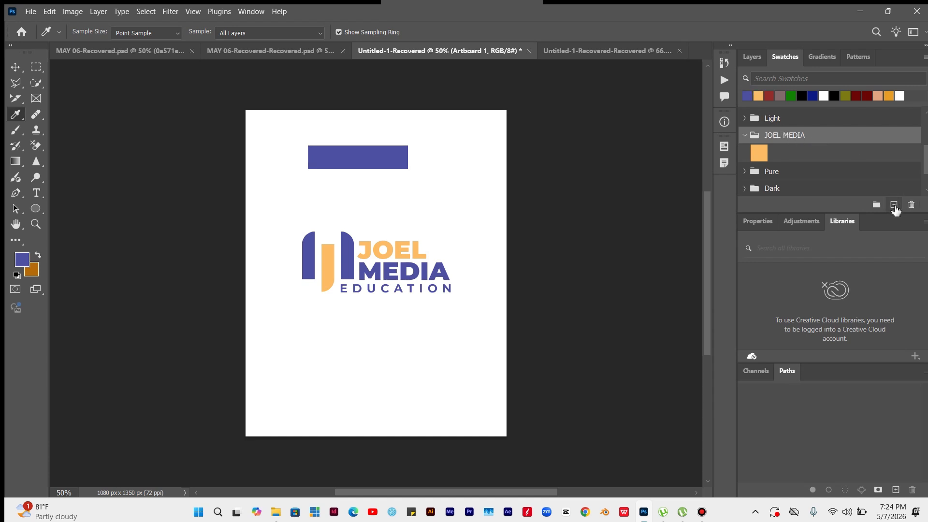
left_click(894, 205)
type("BLUE")
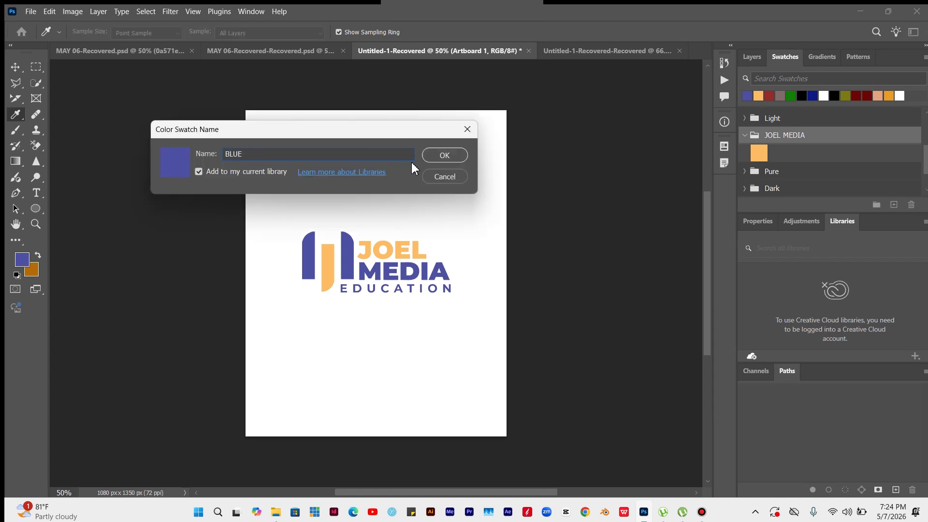
left_click(444, 156)
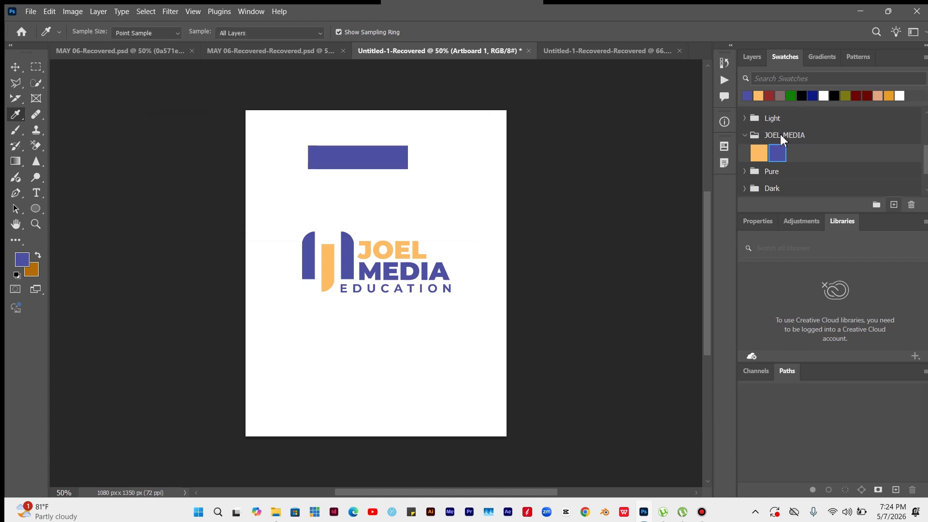
- Collapse the JOEL MEDIA swatch group and start exporting it as a swatches file
left_click(782, 135)
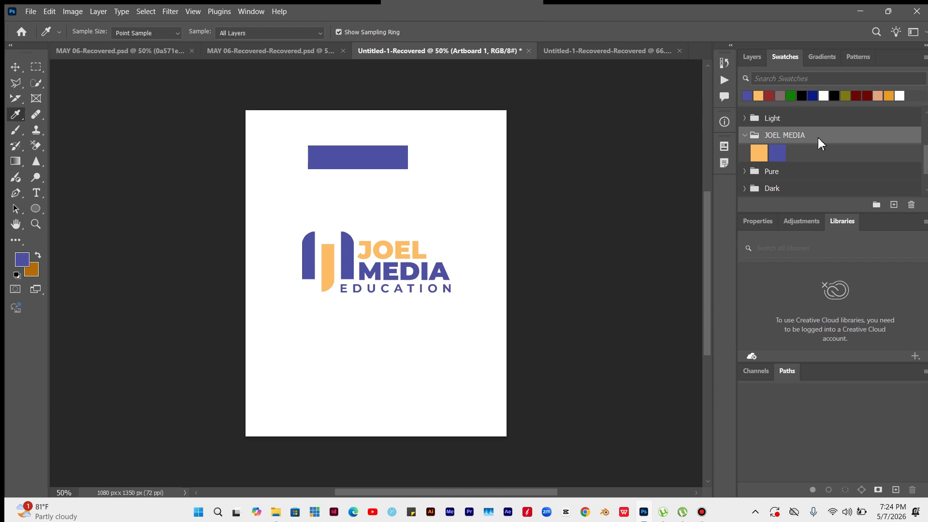
left_click(745, 135)
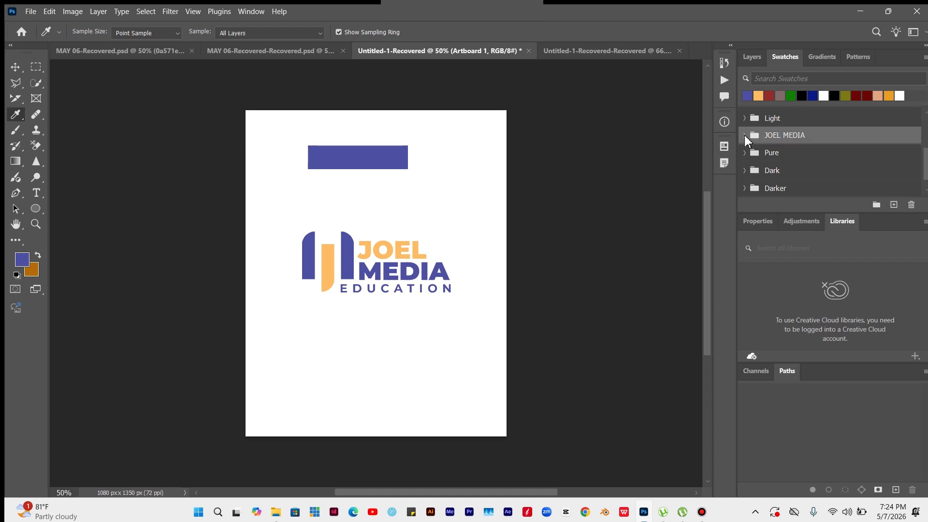
right_click(820, 135)
left_click(825, 131)
right_click(826, 132)
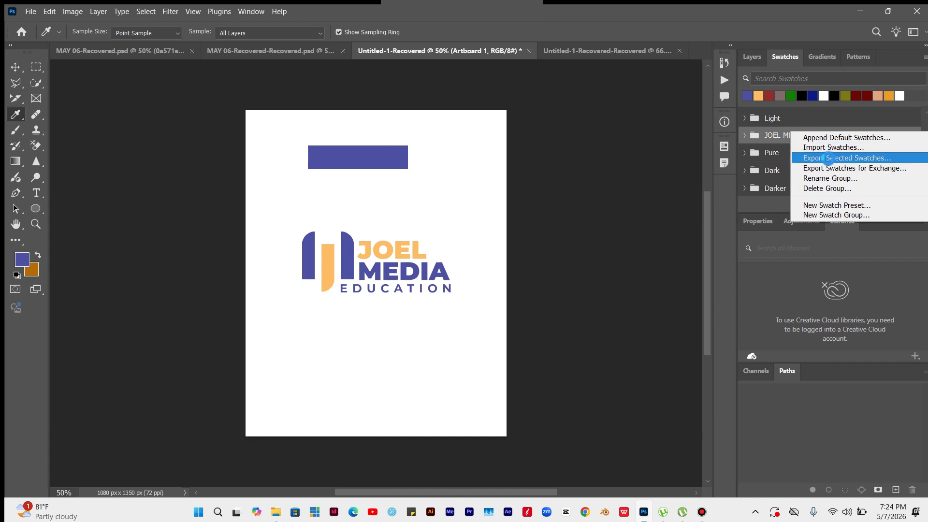
left_click(831, 159)
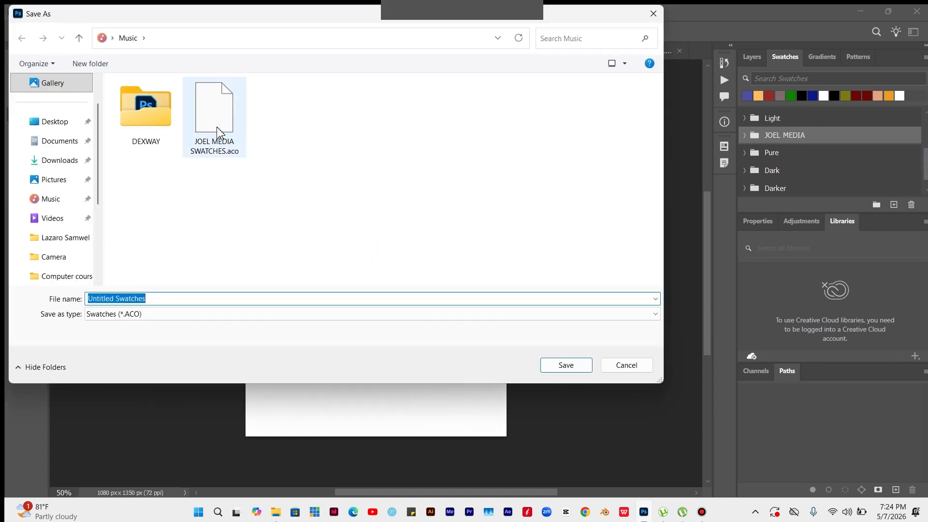
- Delete the old JOEL MEDIA SWATCHES.aco from the Music folder and save the export under that name, replacing any existing file
left_click(219, 132)
right_click(213, 127)
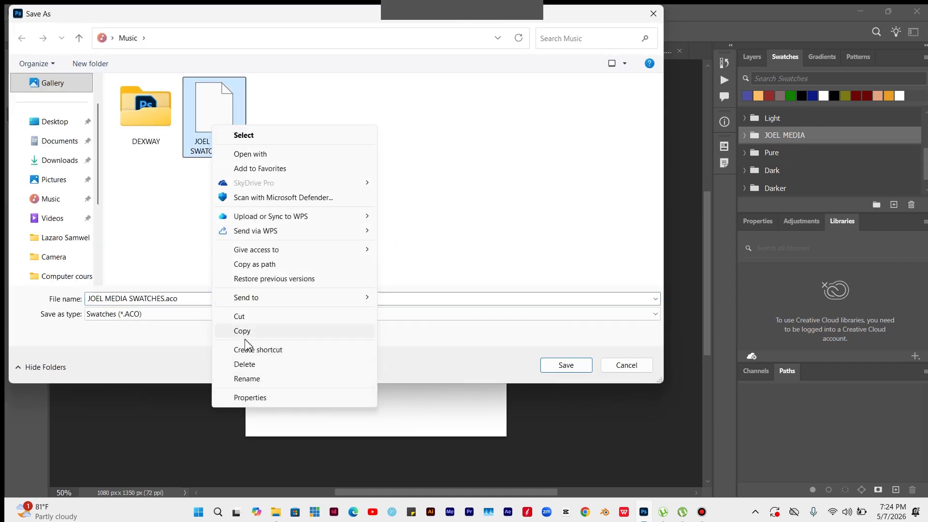
left_click(245, 365)
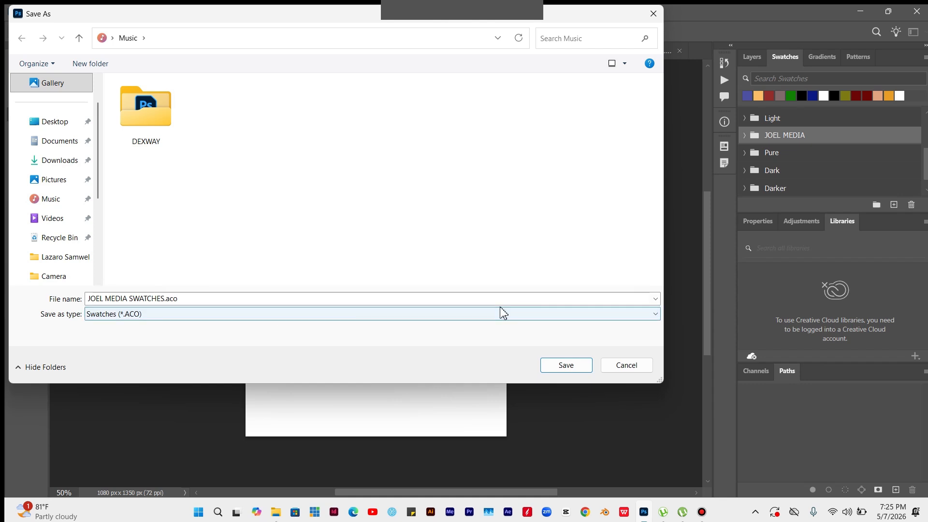
left_click(566, 368)
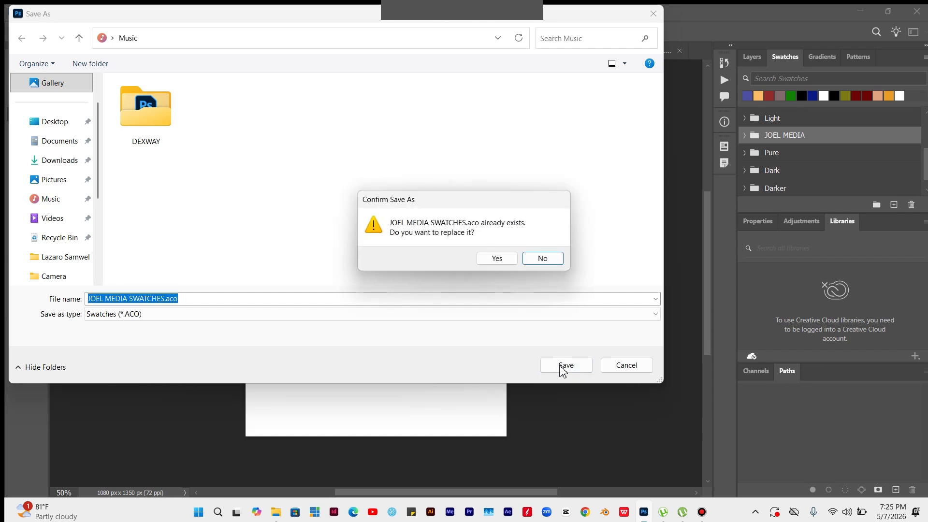
left_click(496, 261)
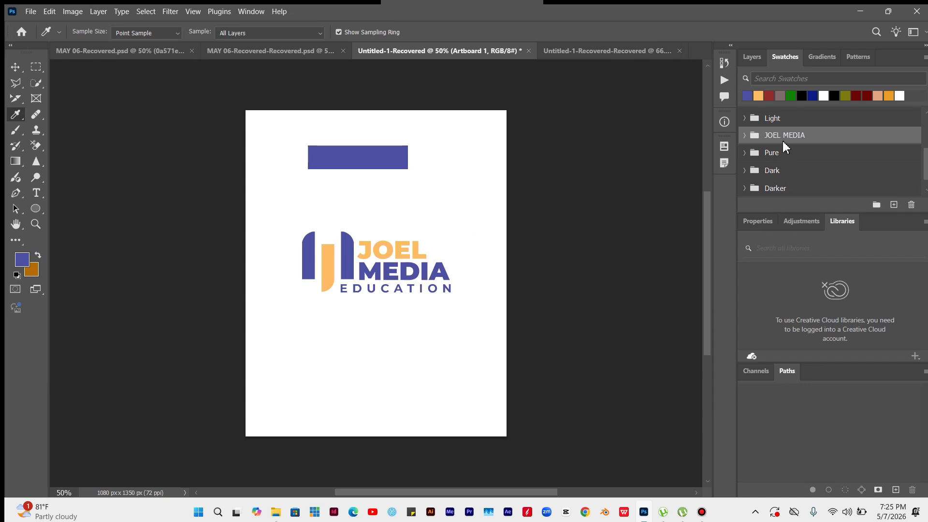
- Check the Music folder in File Explorer for the exported swatches file, and return to Photoshop with the Move tool
left_click(275, 512)
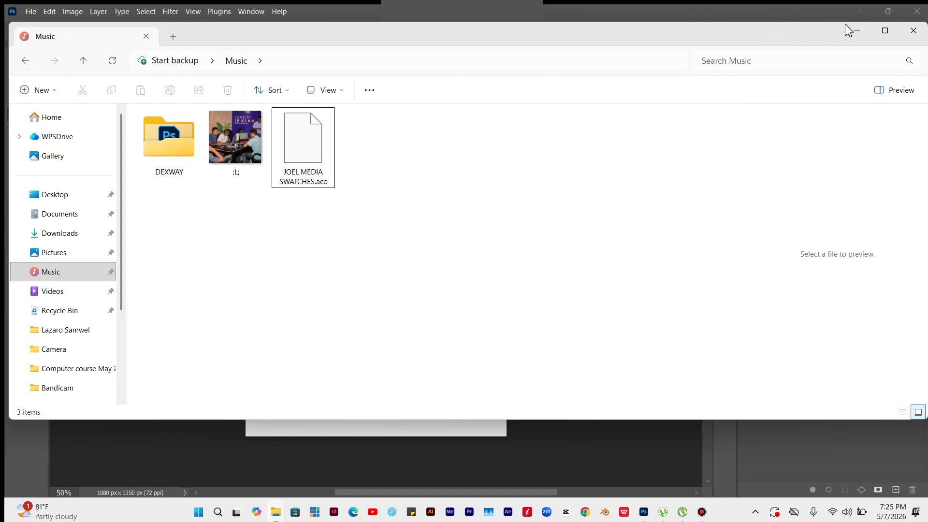
left_click(854, 32)
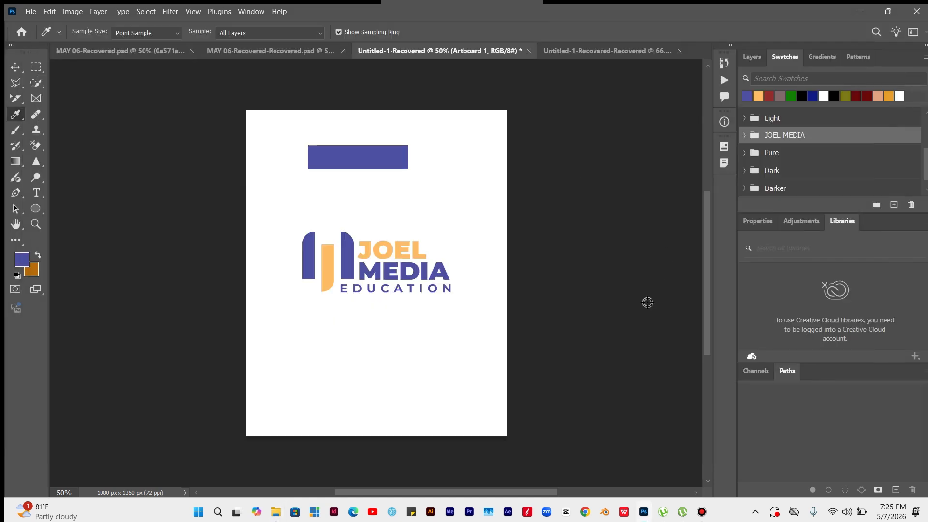
key("v")
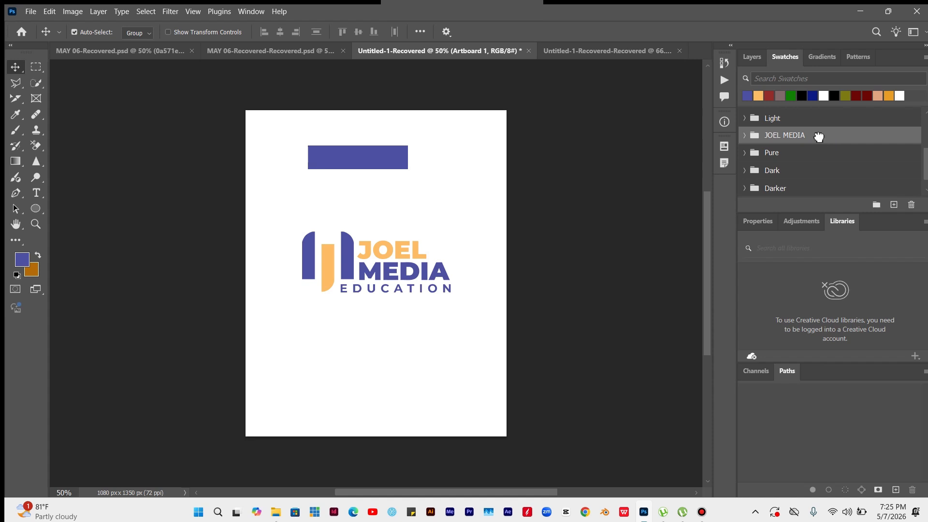
- Delete the JOEL MEDIA swatch group together with its swatches
left_click(912, 206)
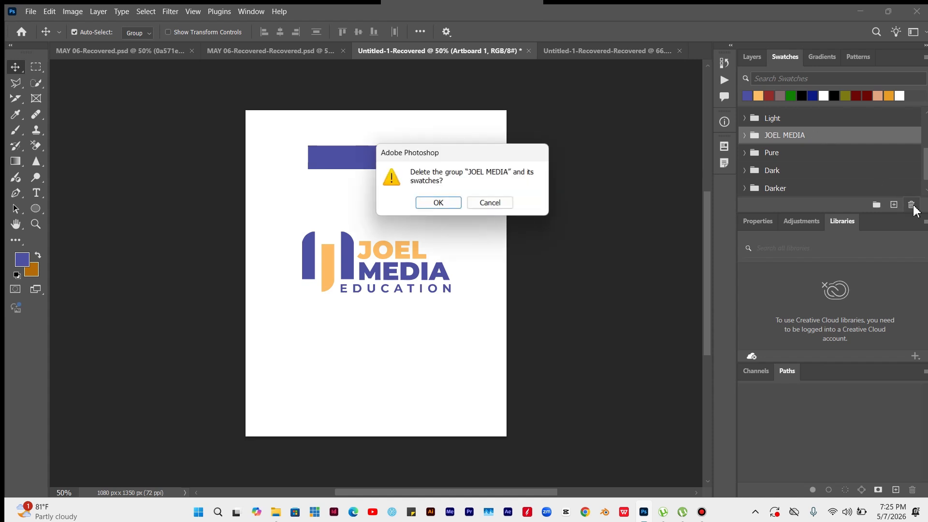
left_click(439, 203)
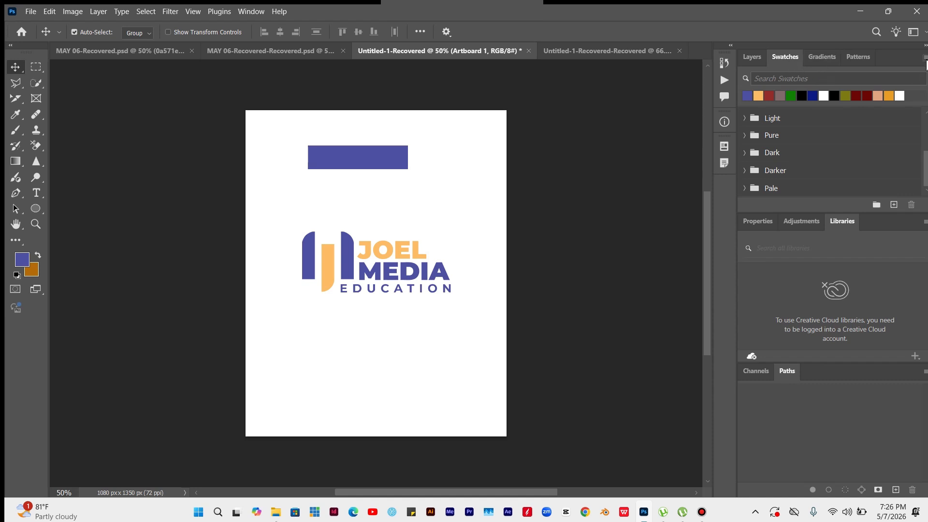
left_click(925, 57)
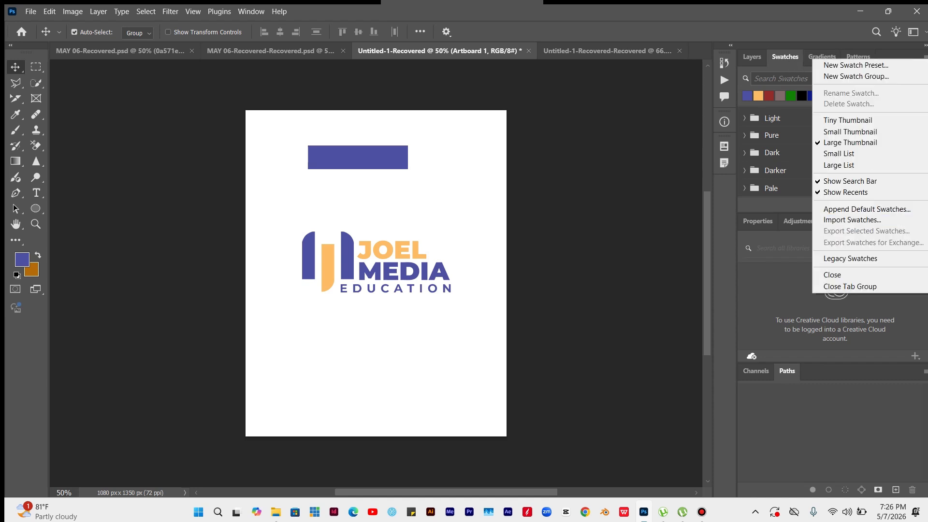
left_click(835, 221)
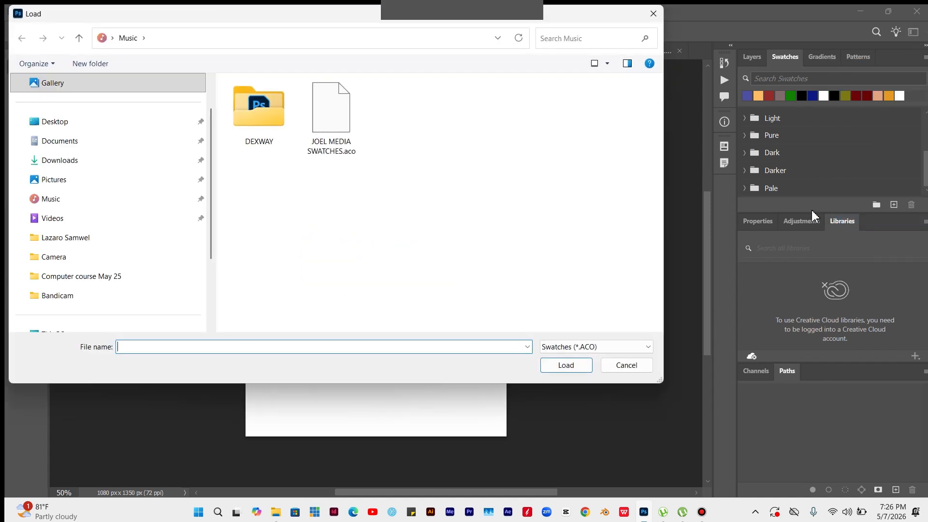
left_click_drag(306, 22, 493, 25)
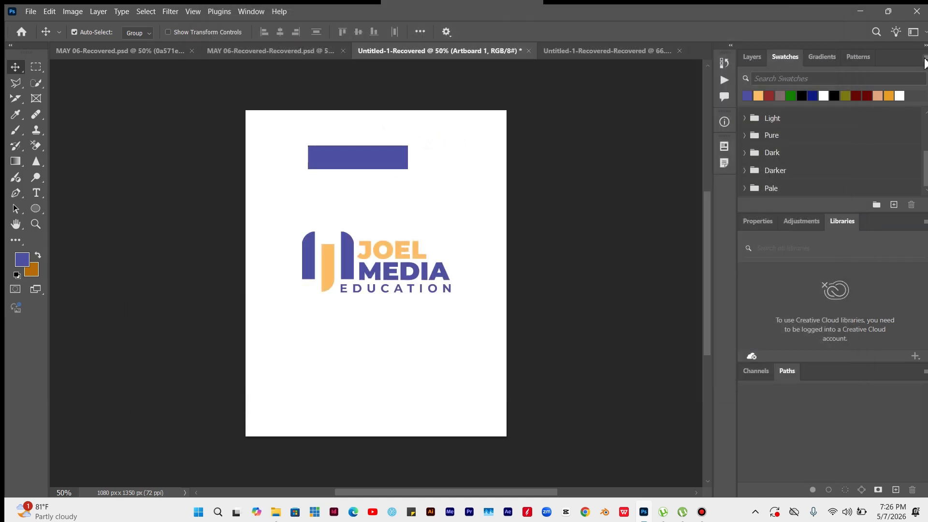
- Import the swatches file JOEL MEDIA SWATCHES.aco from the Music folder
left_click(924, 59)
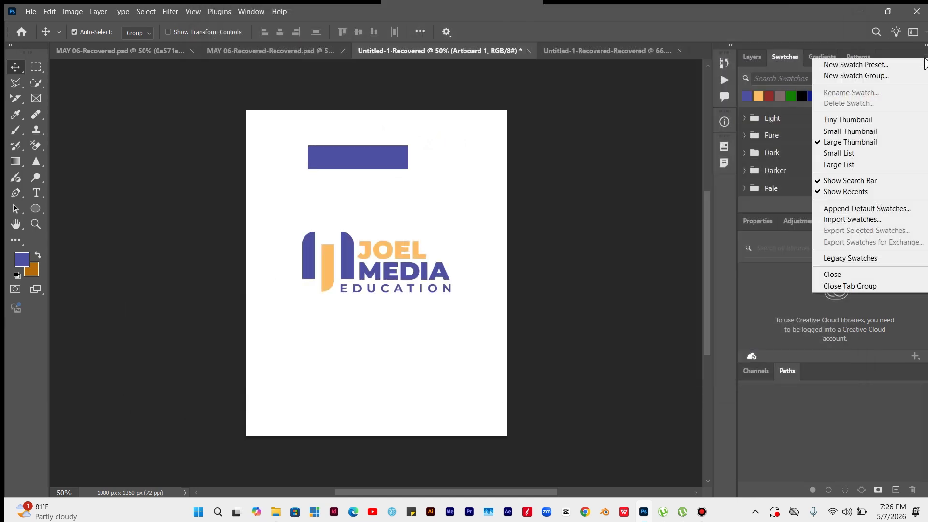
left_click(855, 222)
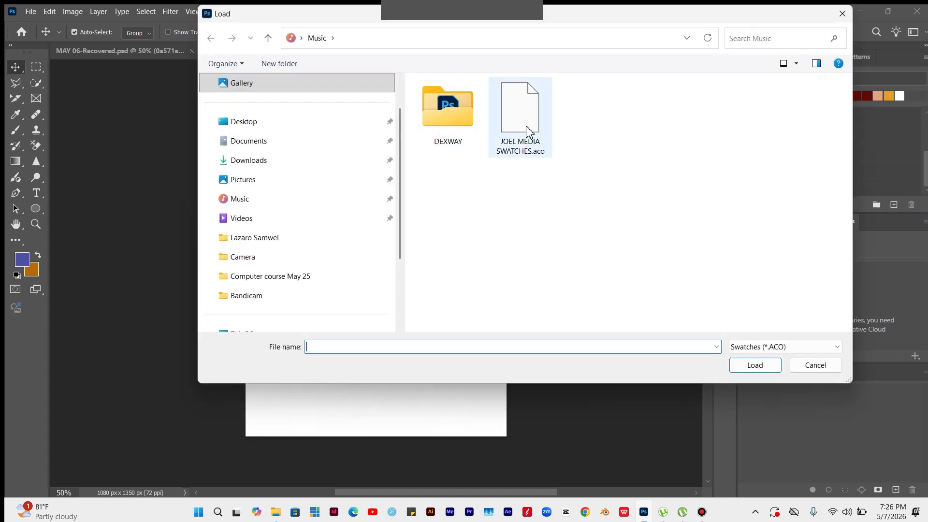
left_click_drag(473, 21, 364, 22)
left_click(411, 113)
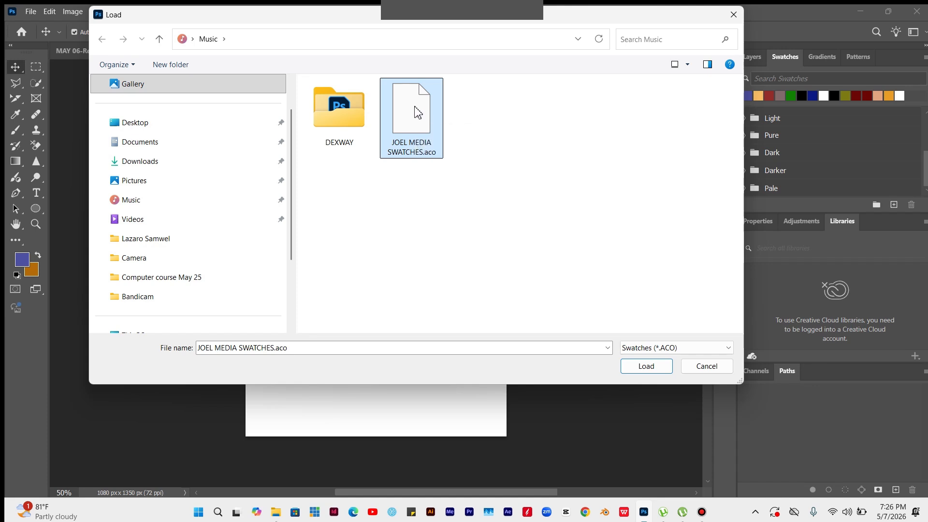
left_click(647, 365)
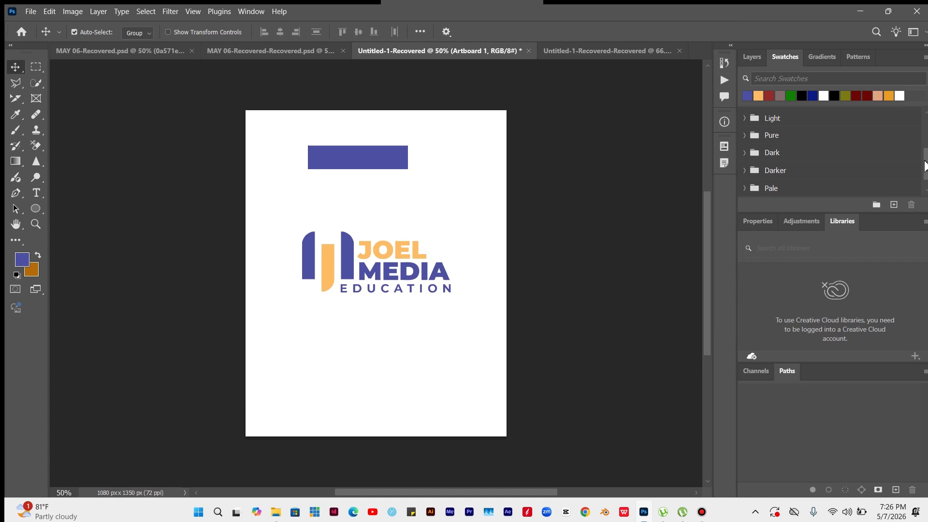
- Expand the imported JOEL MEDIA SWATCHES0 group and its nested JOEL MEDIA group to examine the brand swatches
left_click_drag(926, 166, 927, 177)
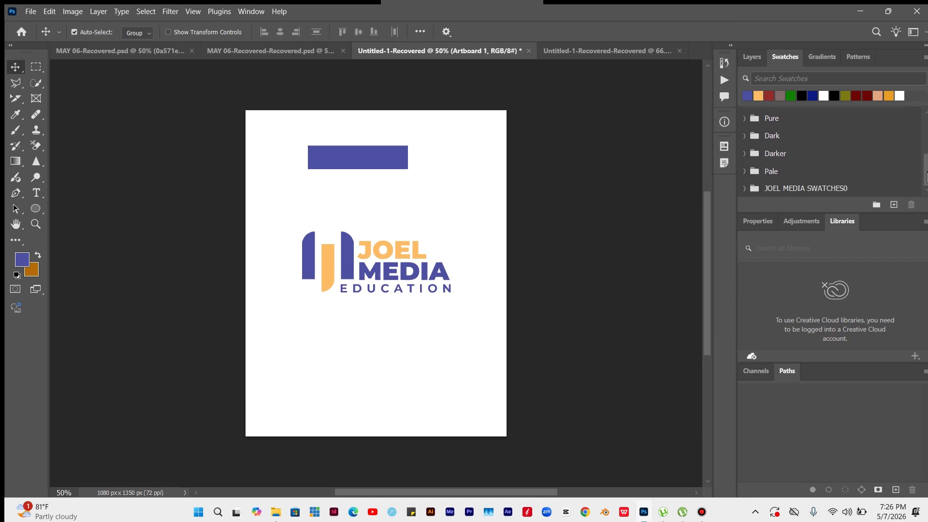
left_click(793, 189)
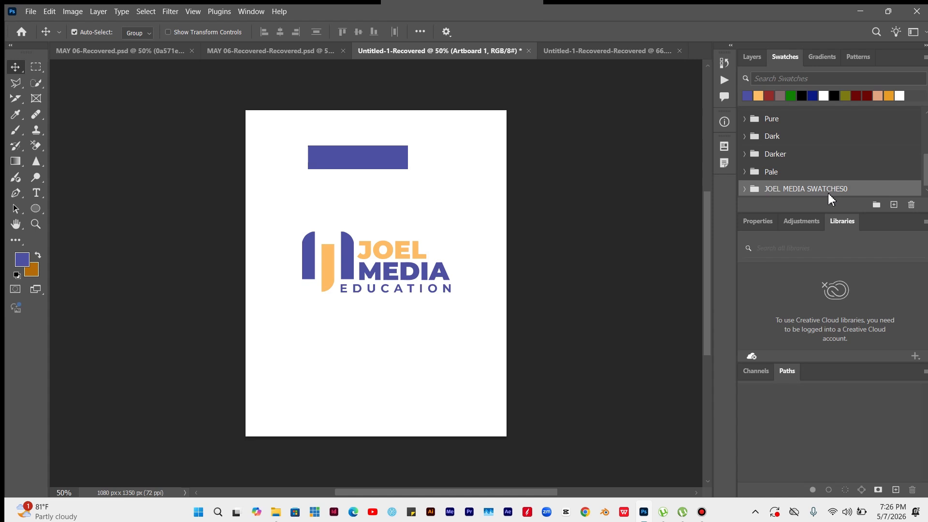
left_click(744, 190)
scroll(925, 165, "down", 1)
left_click(797, 188)
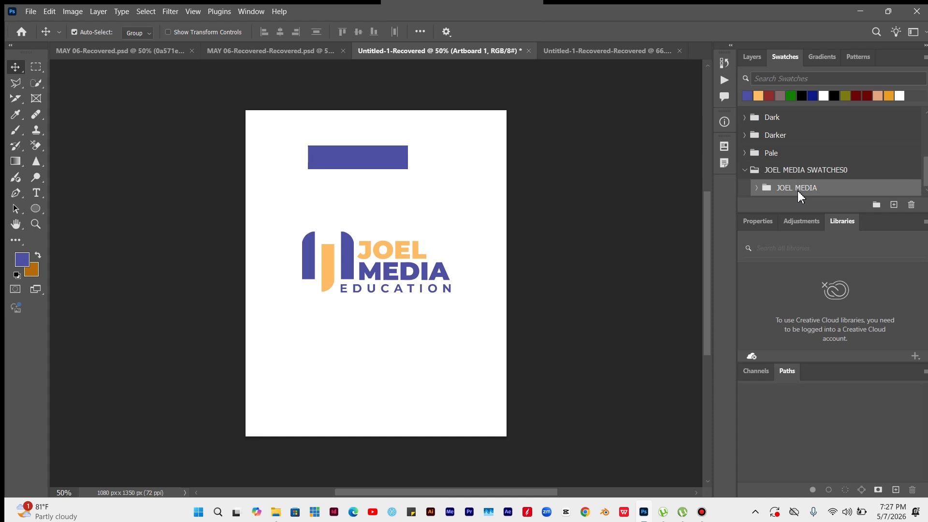
left_click(757, 189)
scroll(925, 179, "down", 1)
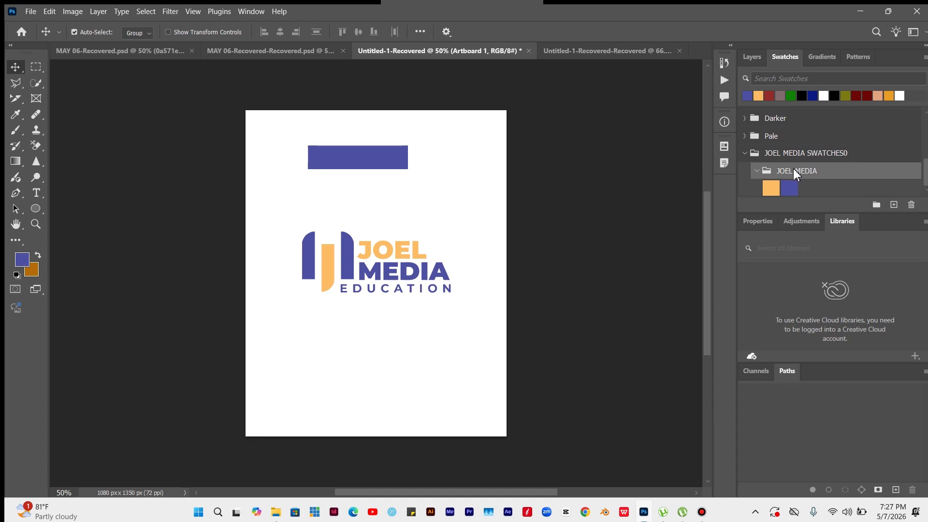
left_click(819, 153)
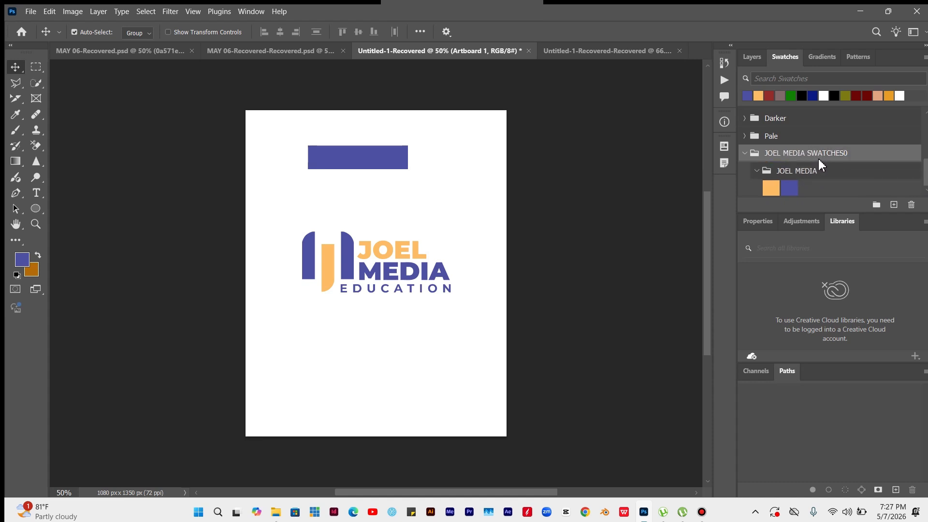
left_click(807, 170)
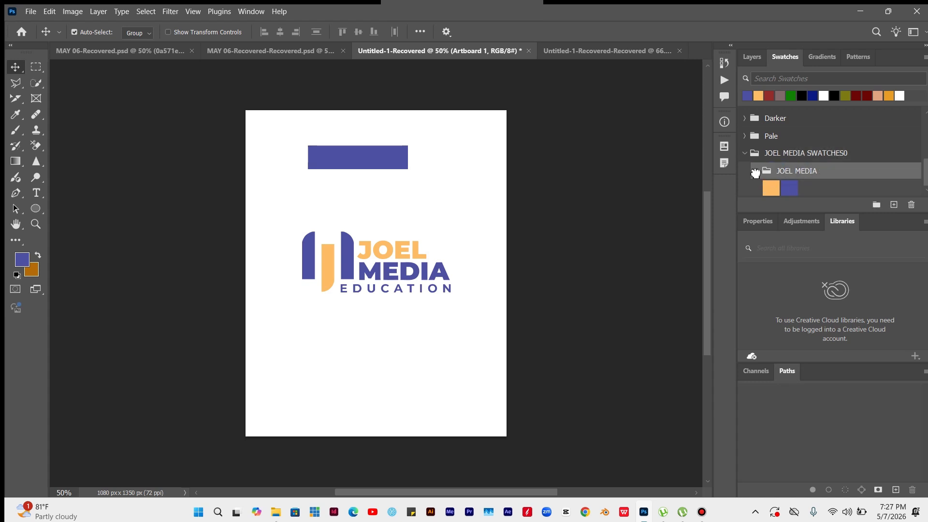
- Collapse and move the nested JOEL MEDIA group out of JOEL MEDIA SWATCHES0 to the top level, and delete the leftover parent group
left_click(757, 172)
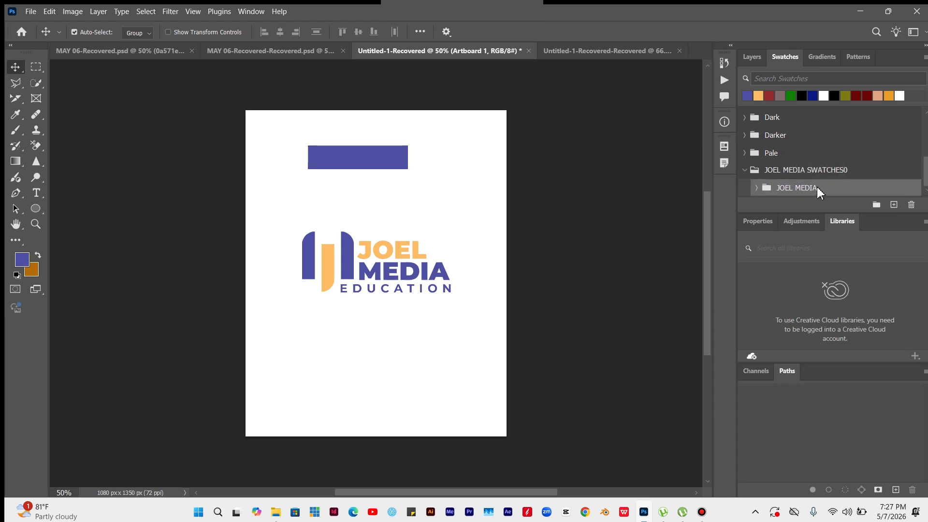
left_click_drag(811, 191, 802, 167)
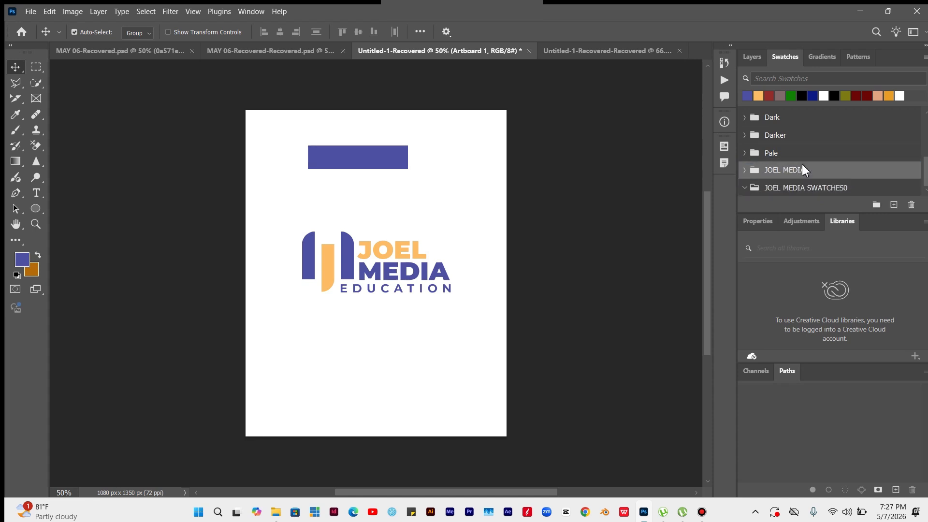
left_click(786, 188)
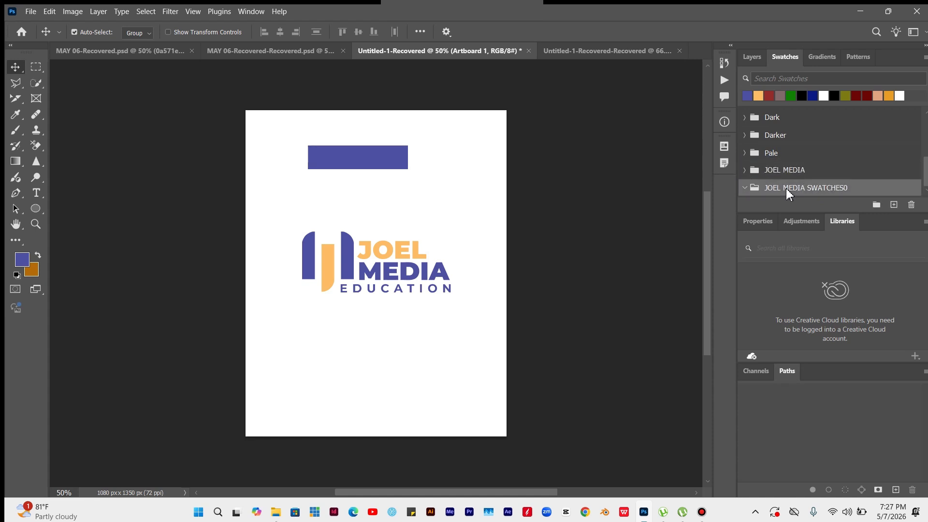
left_click(912, 207)
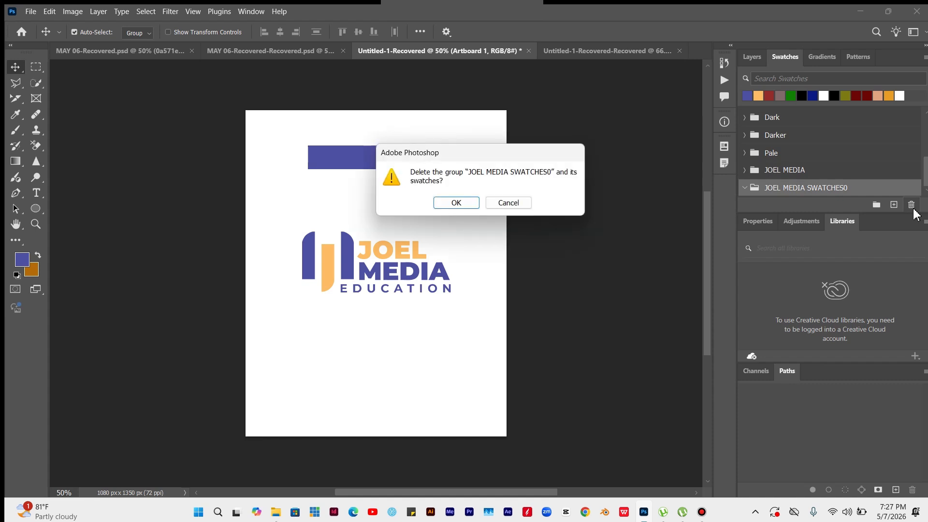
left_click(456, 203)
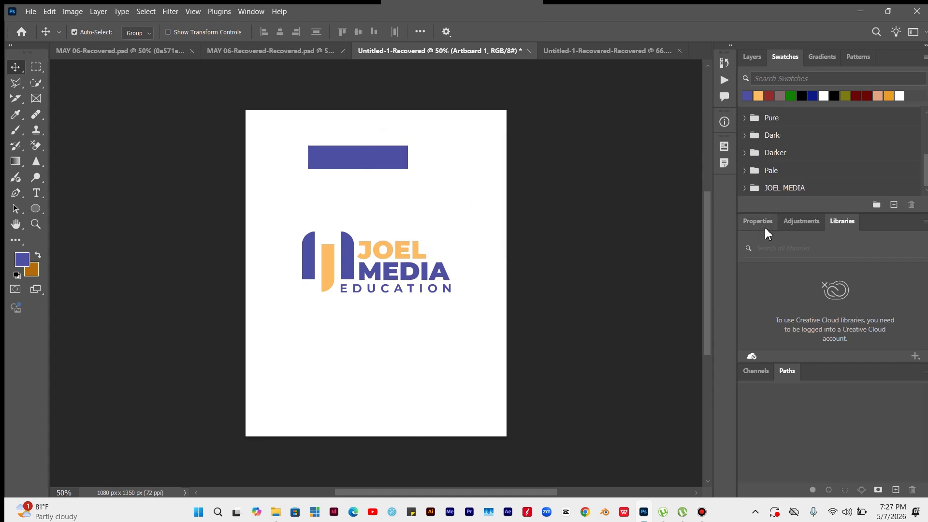
- Expand the JOEL MEDIA group to check its swatches, and collapse it again
left_click(775, 192)
left_click(745, 188)
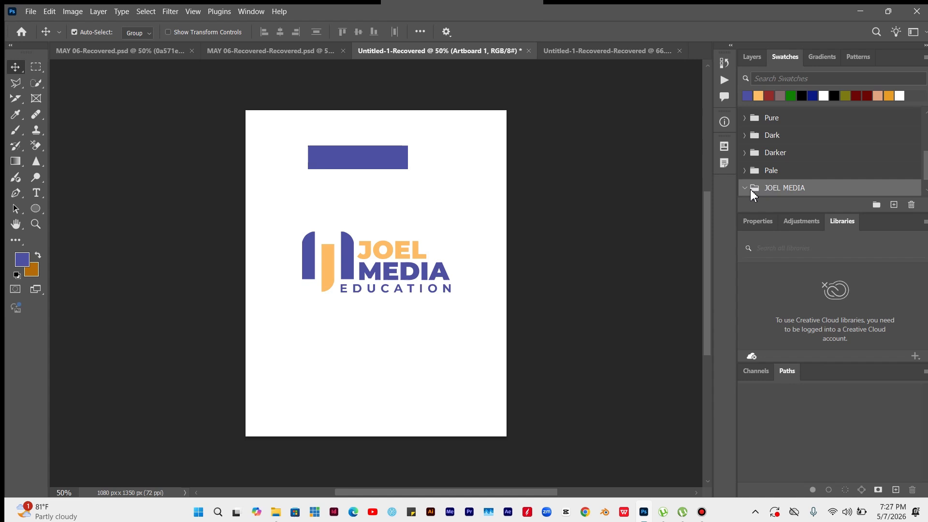
left_click_drag(926, 167, 926, 175)
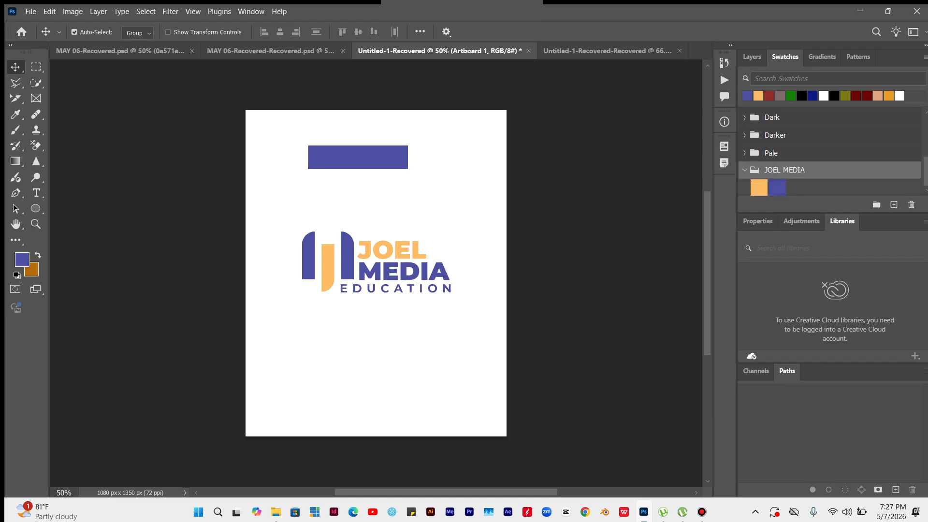
left_click(745, 171)
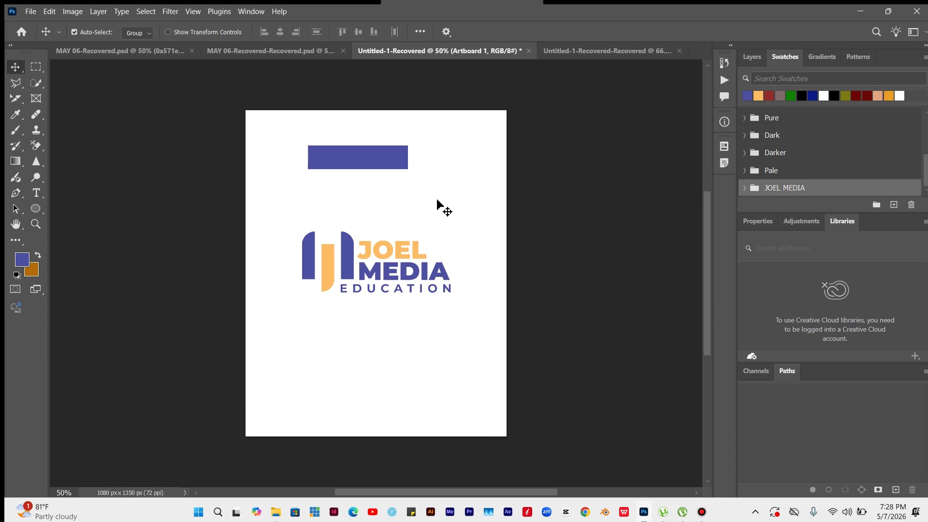
- Move the blue rectangle above the logo slightly left, in line with the logo's left edge
left_click_drag(378, 162, 372, 163)
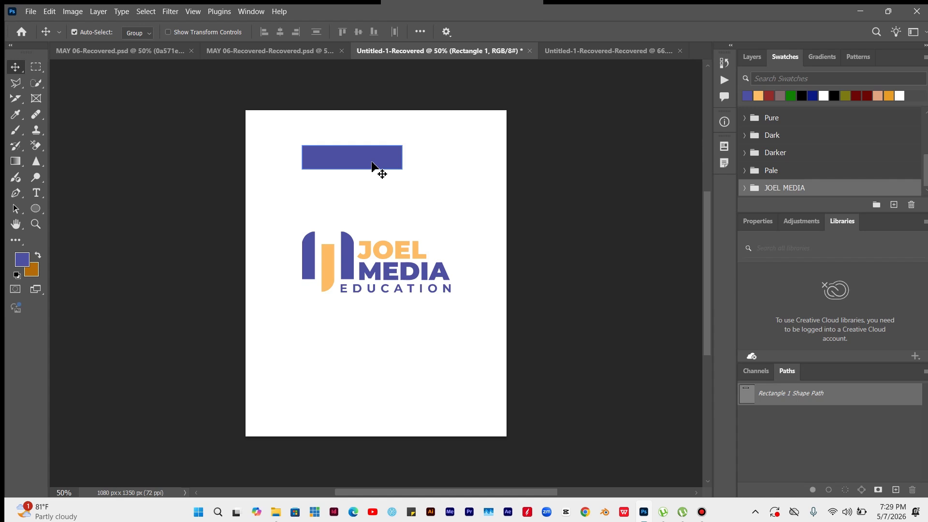
left_click_drag(371, 163, 368, 162)
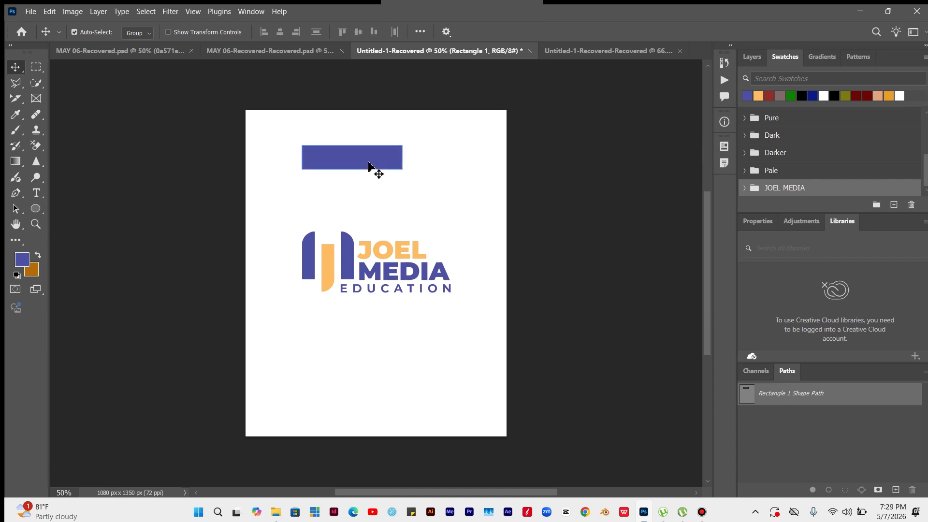